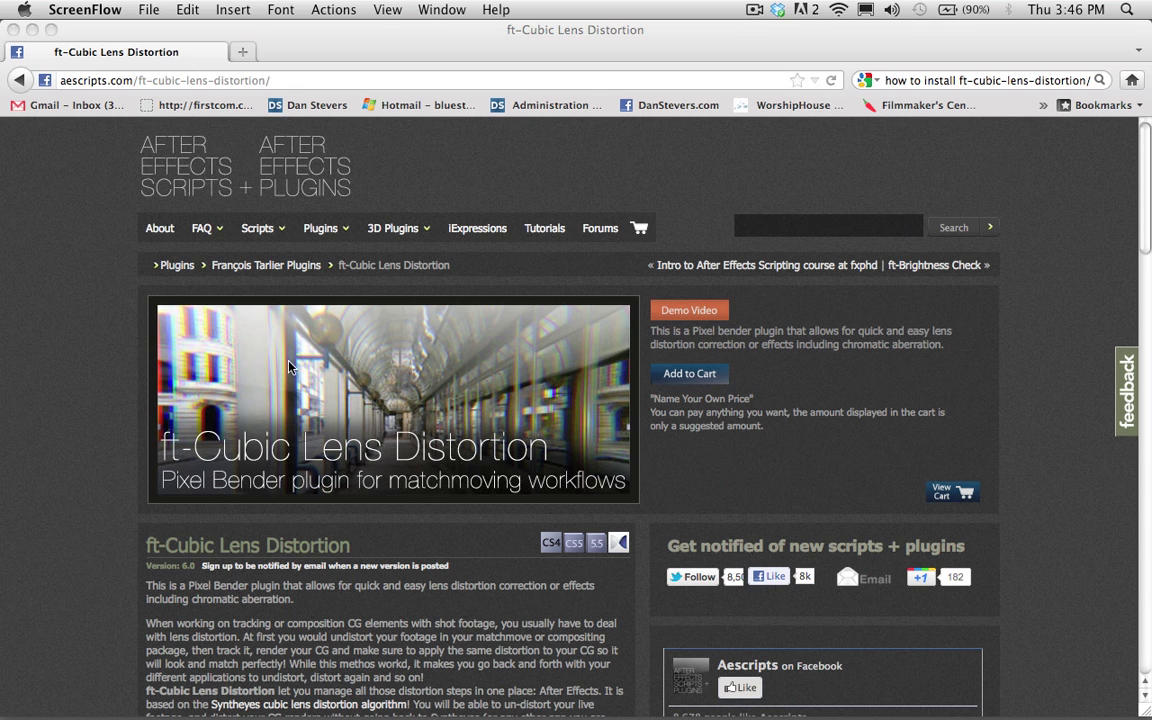
# Step: Return to After Effects, select Adjustment Layer 1 and move the playhead to 0:00:01:00
pyautogui.moveTo(415, 660)
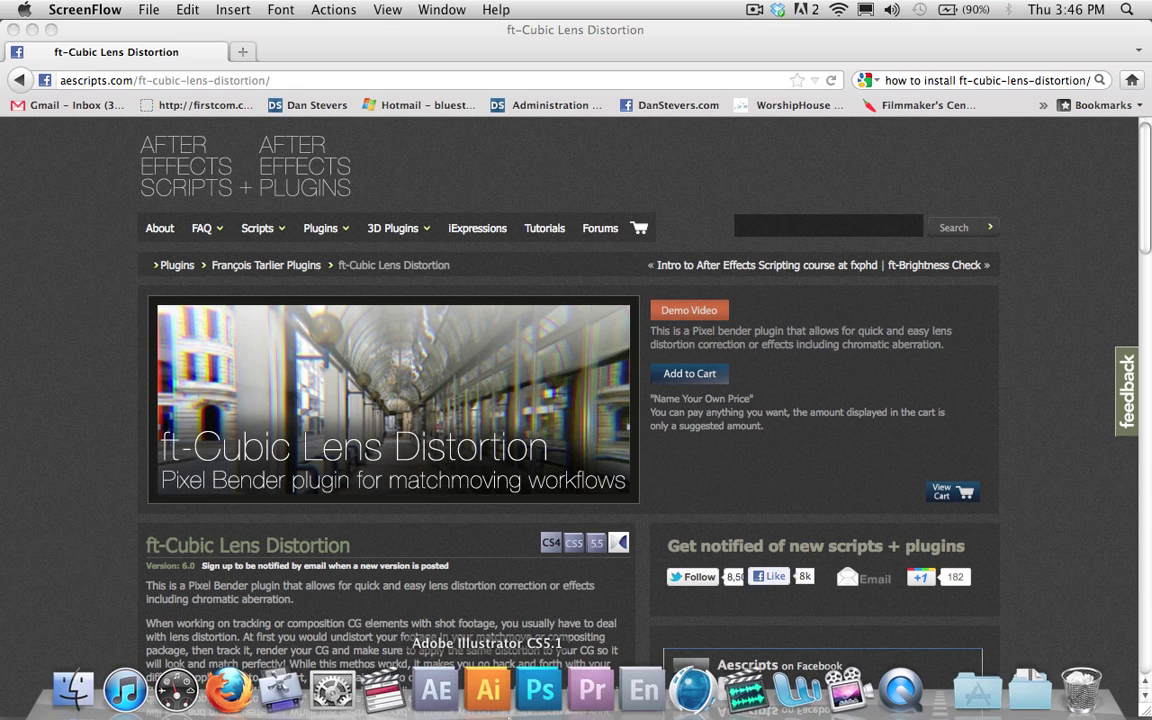
pyautogui.click(437, 679)
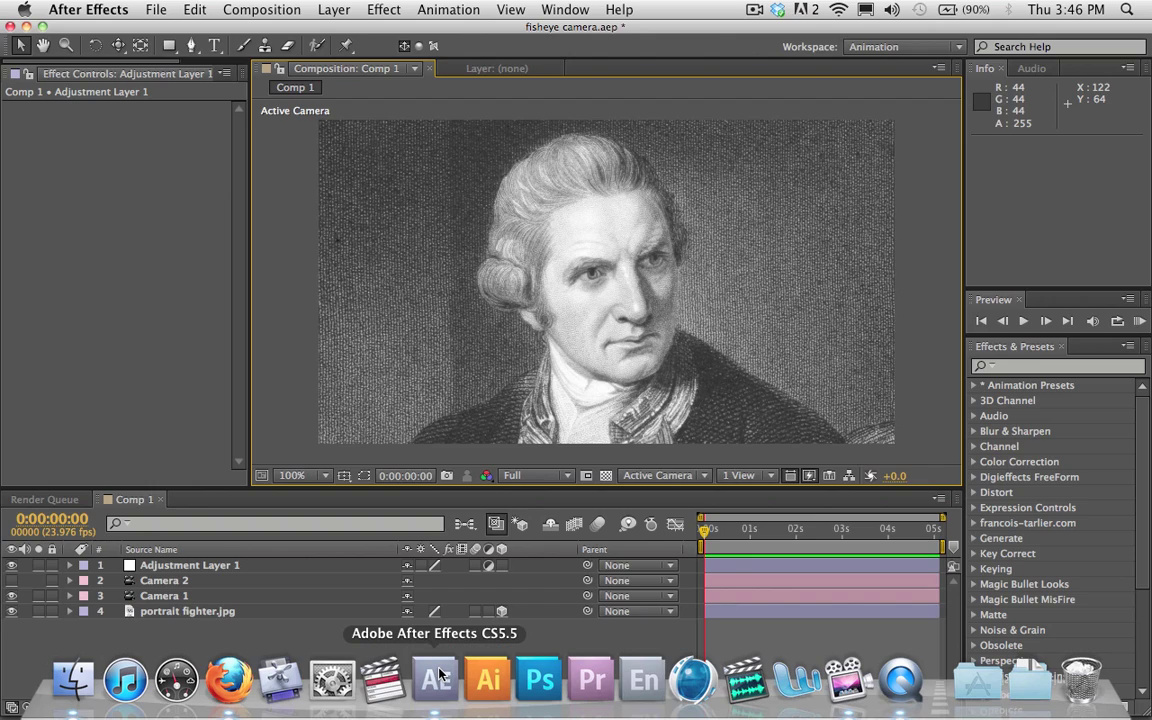
pyautogui.click(193, 567)
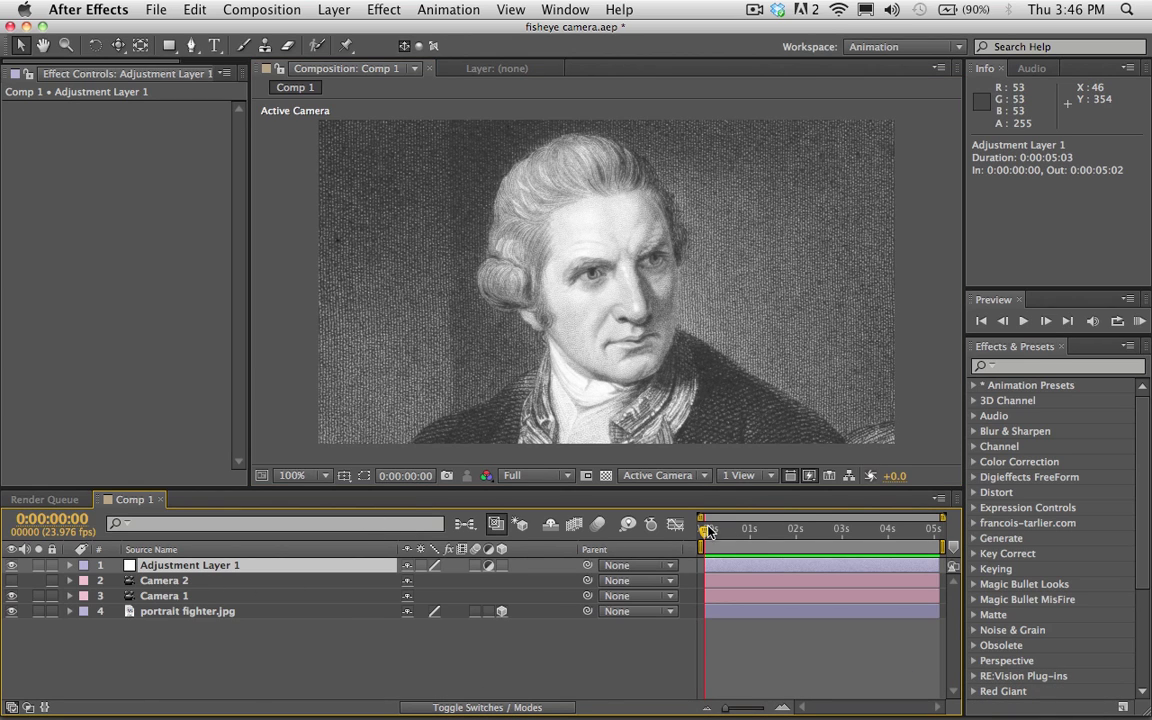
pyautogui.moveTo(707, 533); pyautogui.dragTo(750, 531)
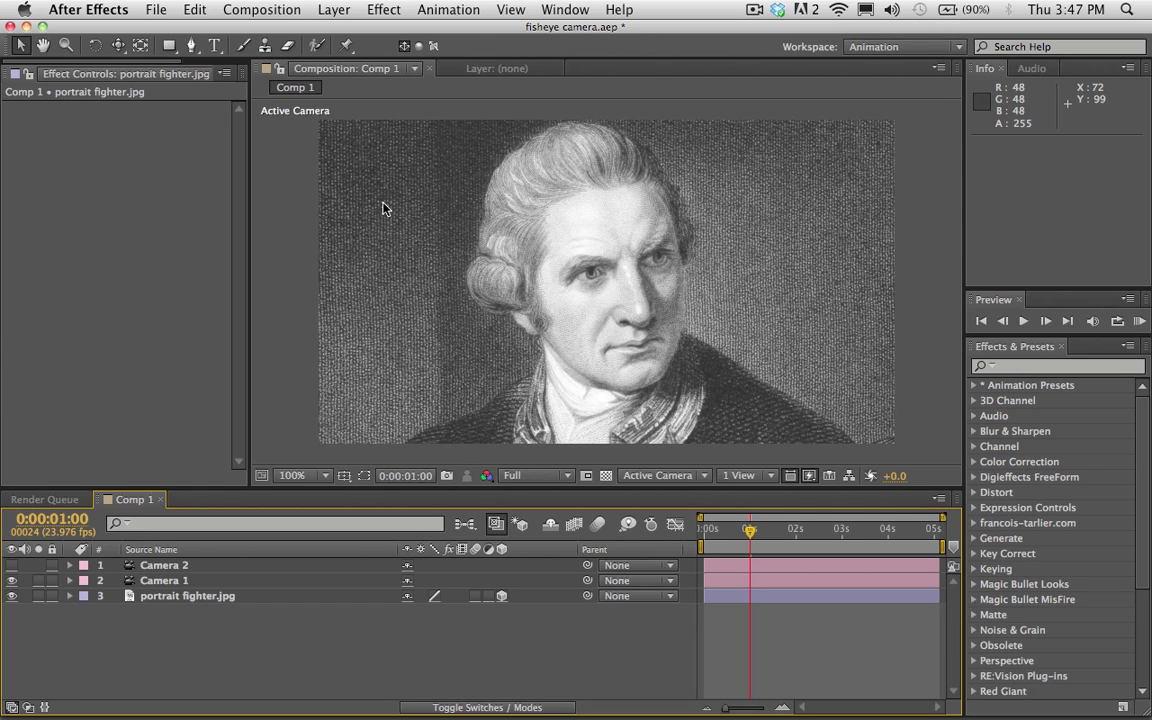
# Step: Add a new adjustment layer on top of Comp 1
pyautogui.click(334, 12)
pyautogui.moveTo(342, 32)
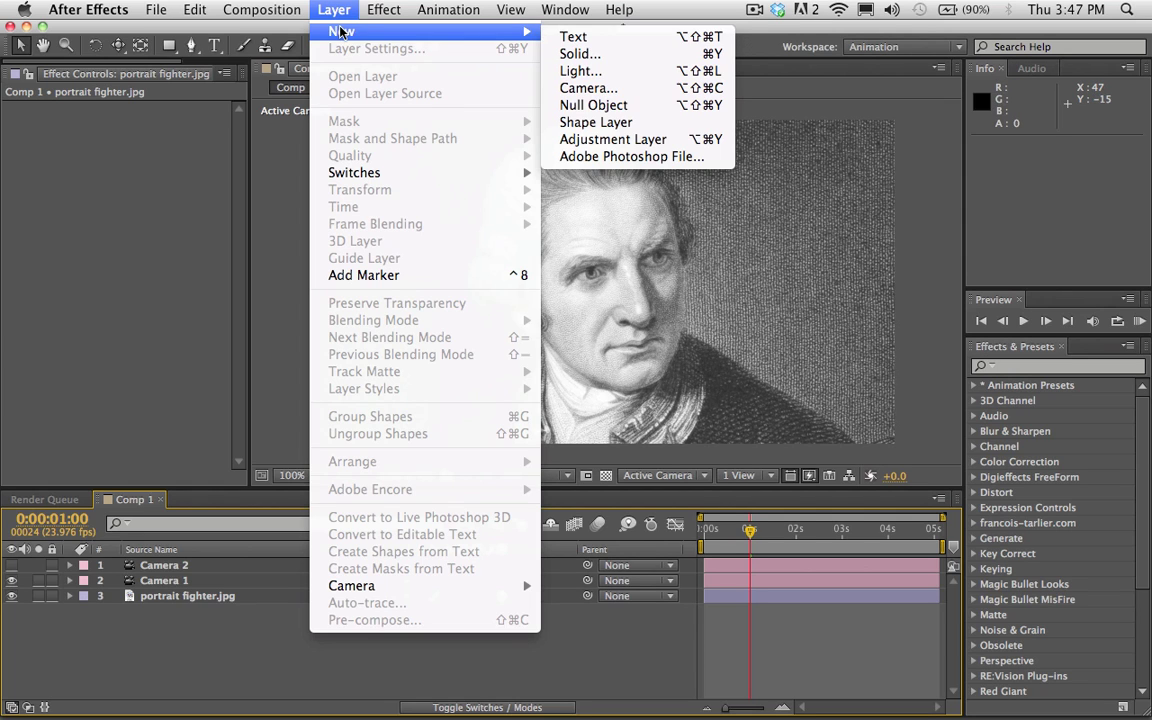
pyautogui.click(598, 139)
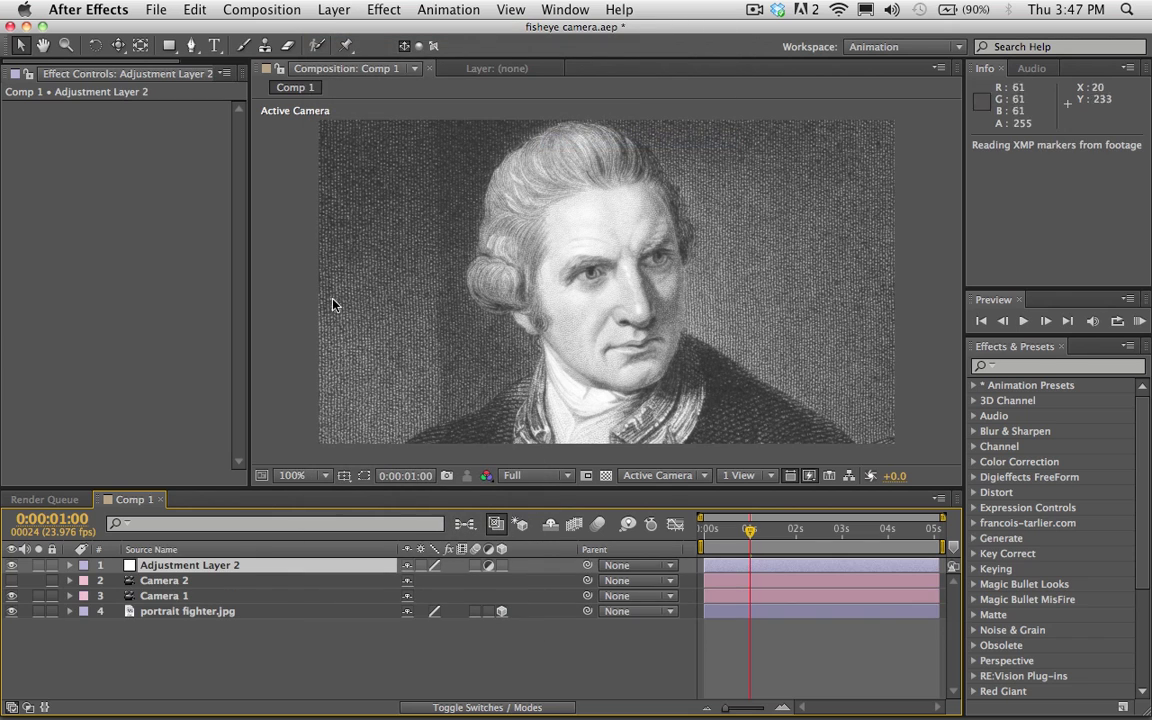
# Step: Apply ft-Cubic Lens Distortion from francois-tarlier.com to Adjustment Layer 2
pyautogui.click(383, 10)
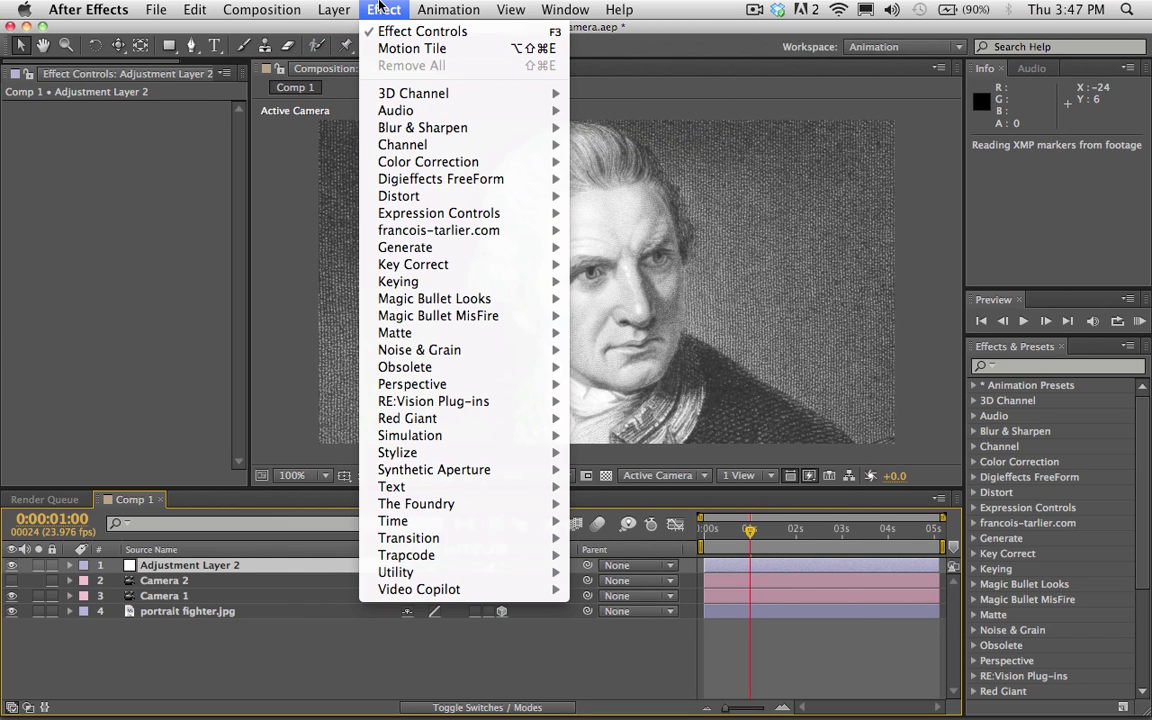
pyautogui.moveTo(430, 232)
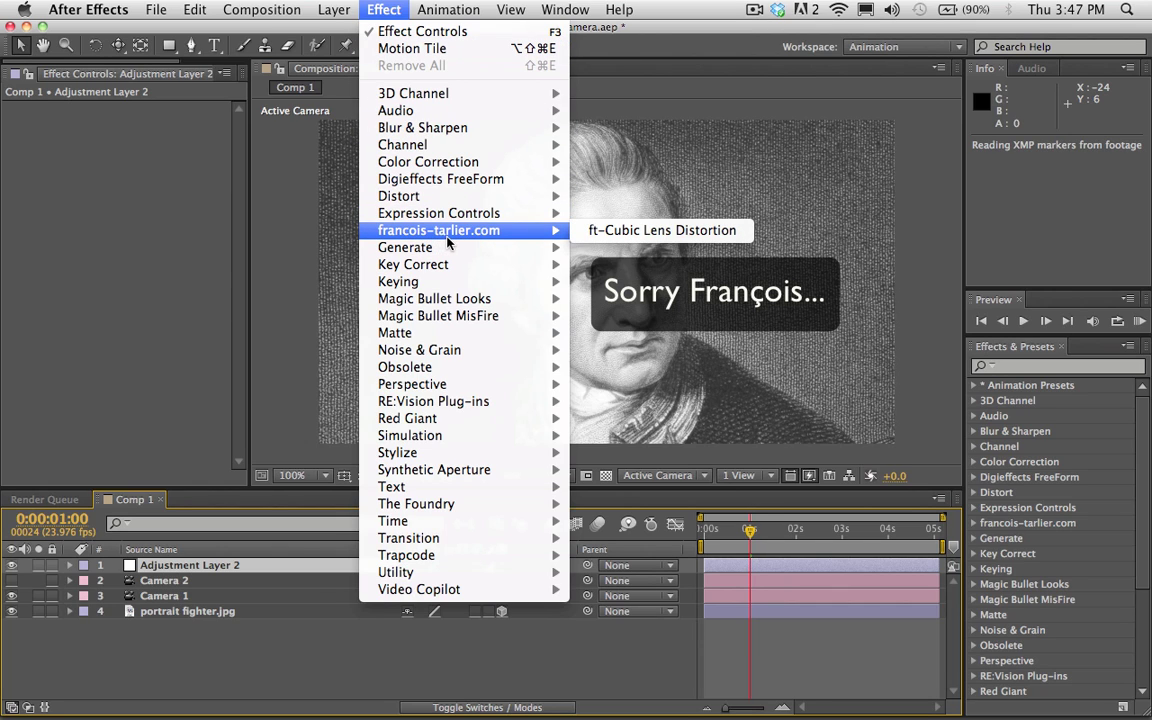
pyautogui.click(662, 230)
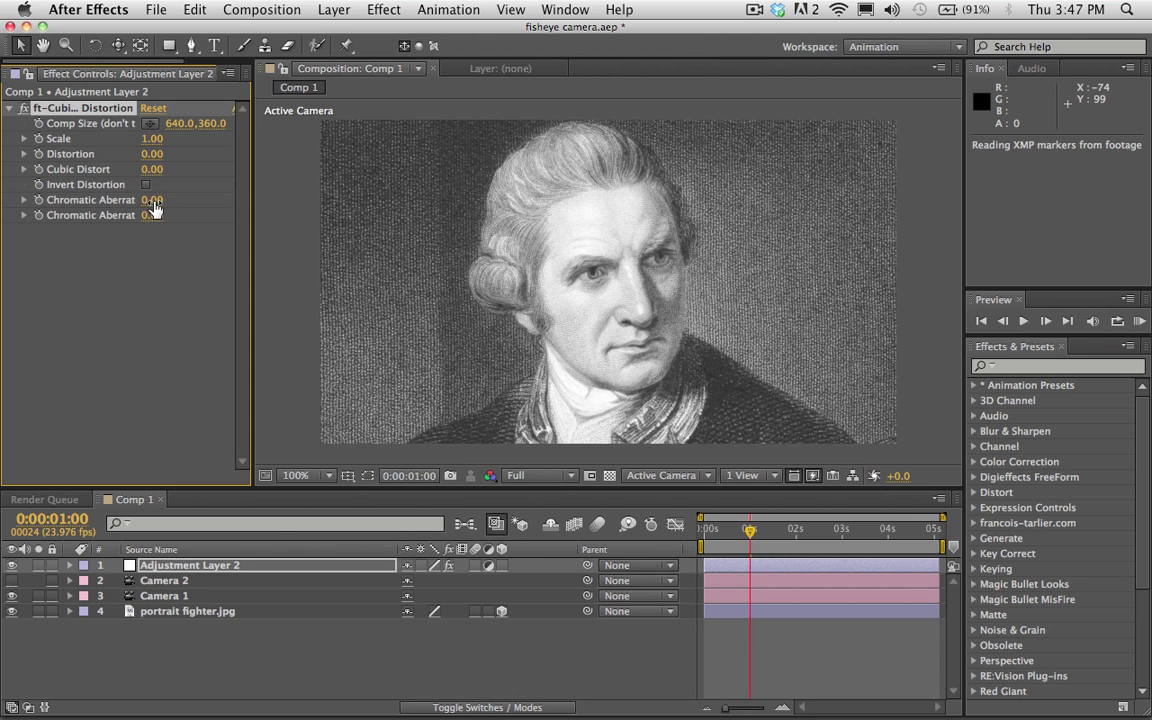
# Step: Set the lens effect's first Chromatic Aberration value to -70 for colour fringing
pyautogui.moveTo(153, 206); pyautogui.dragTo(53, 200)
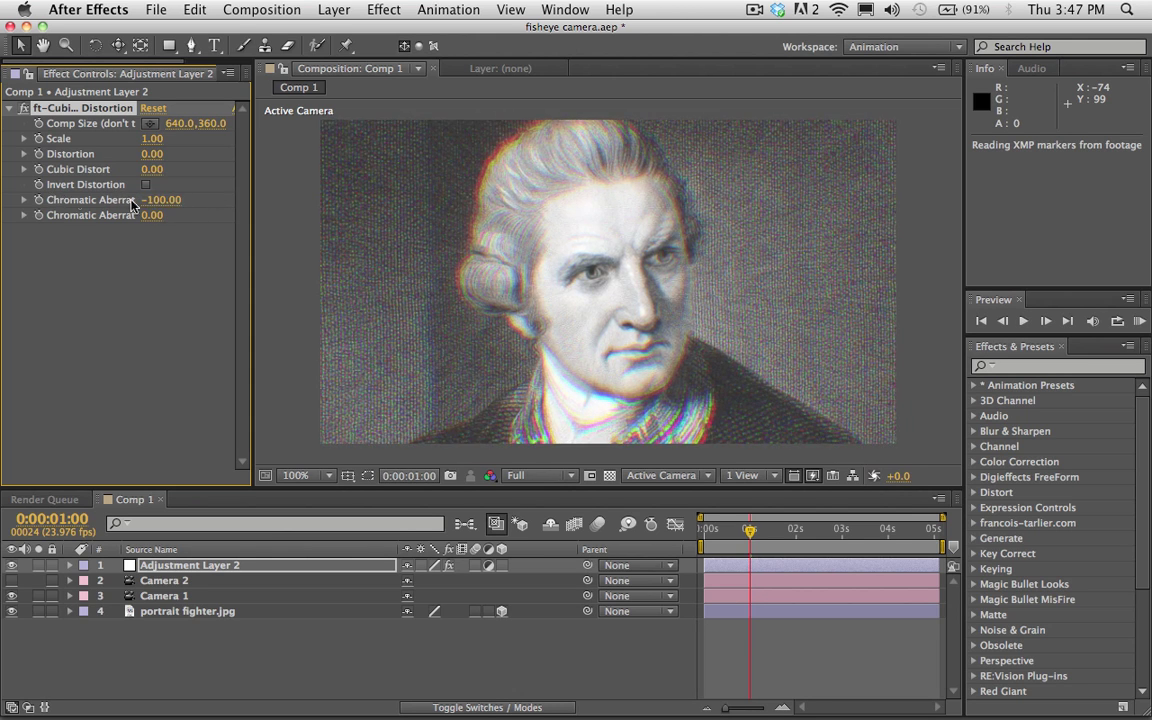
pyautogui.moveTo(150, 200); pyautogui.dragTo(163, 200)
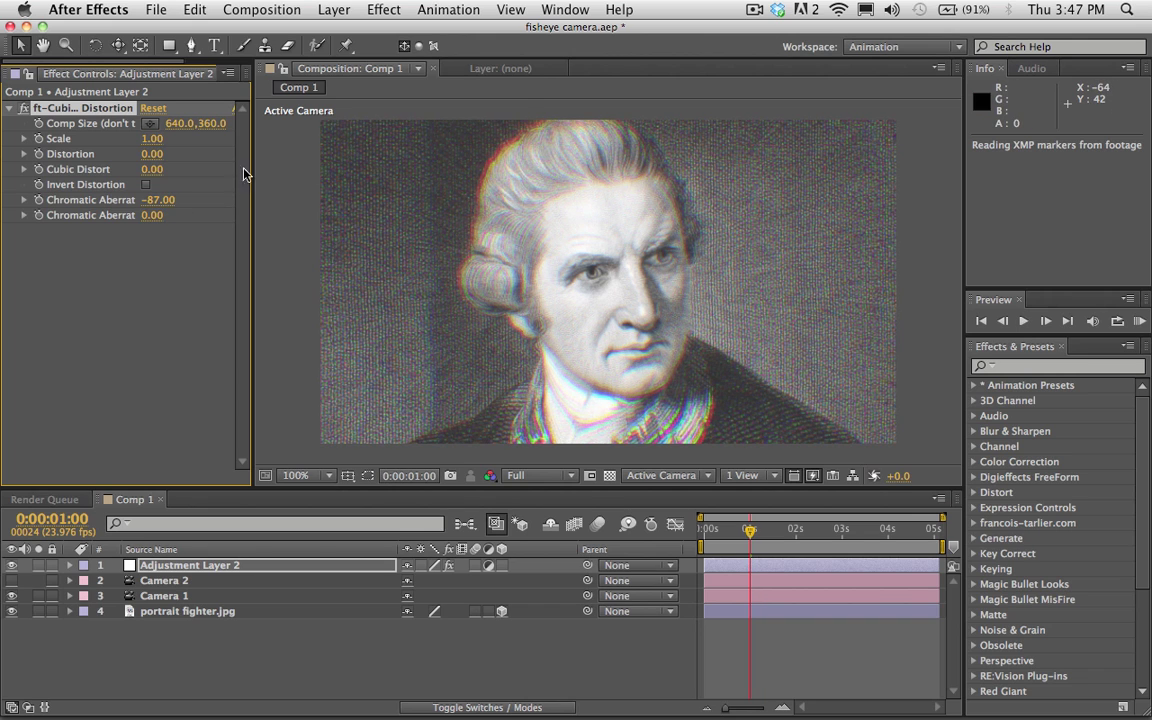
pyautogui.moveTo(155, 200); pyautogui.dragTo(80, 203)
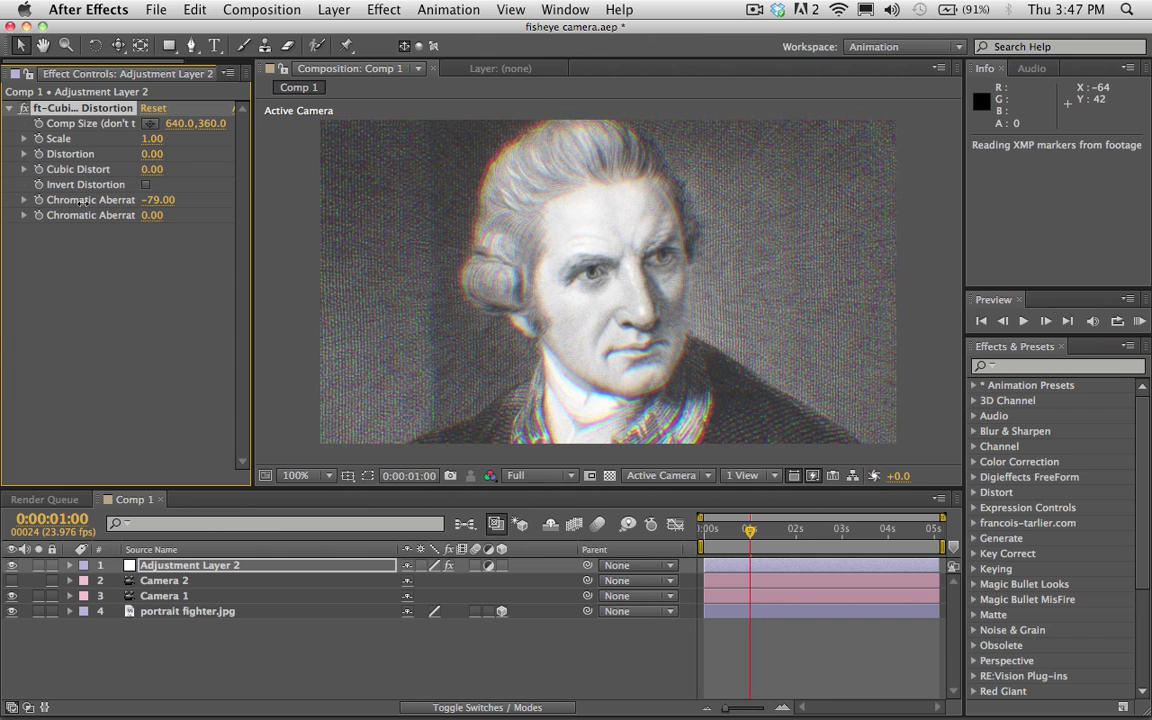
pyautogui.moveTo(85, 201); pyautogui.dragTo(86, 210)
pyautogui.click(152, 200)
pyautogui.write('-70')
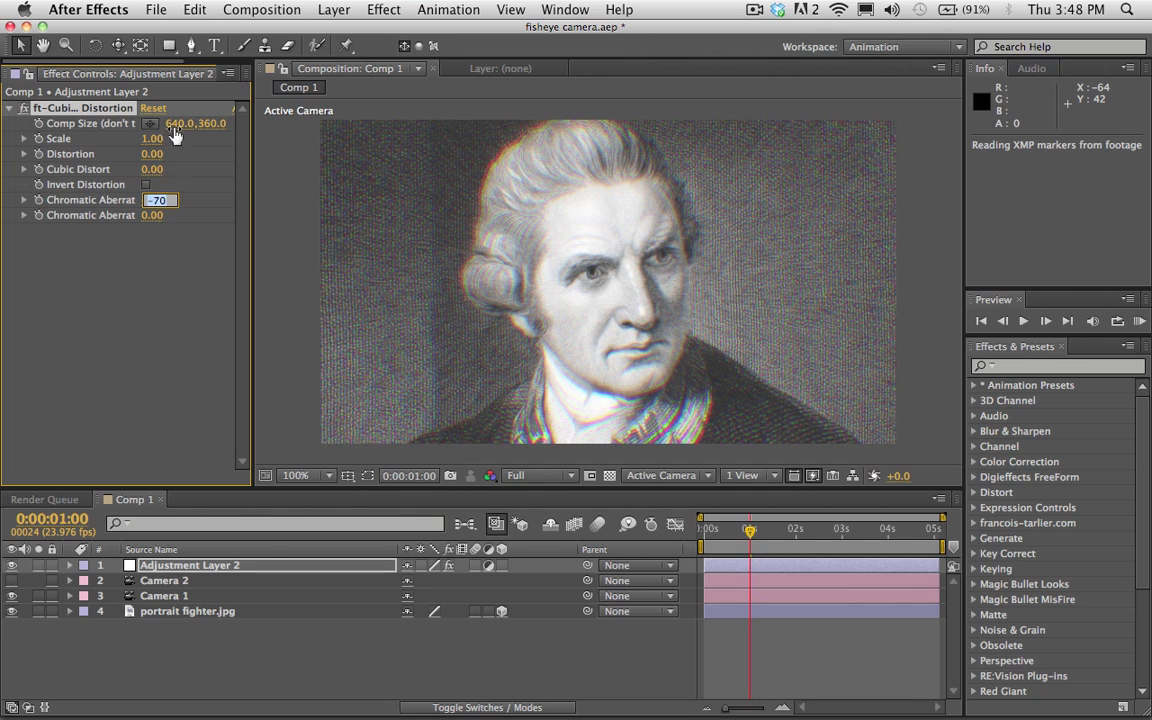
pyautogui.press('Return')
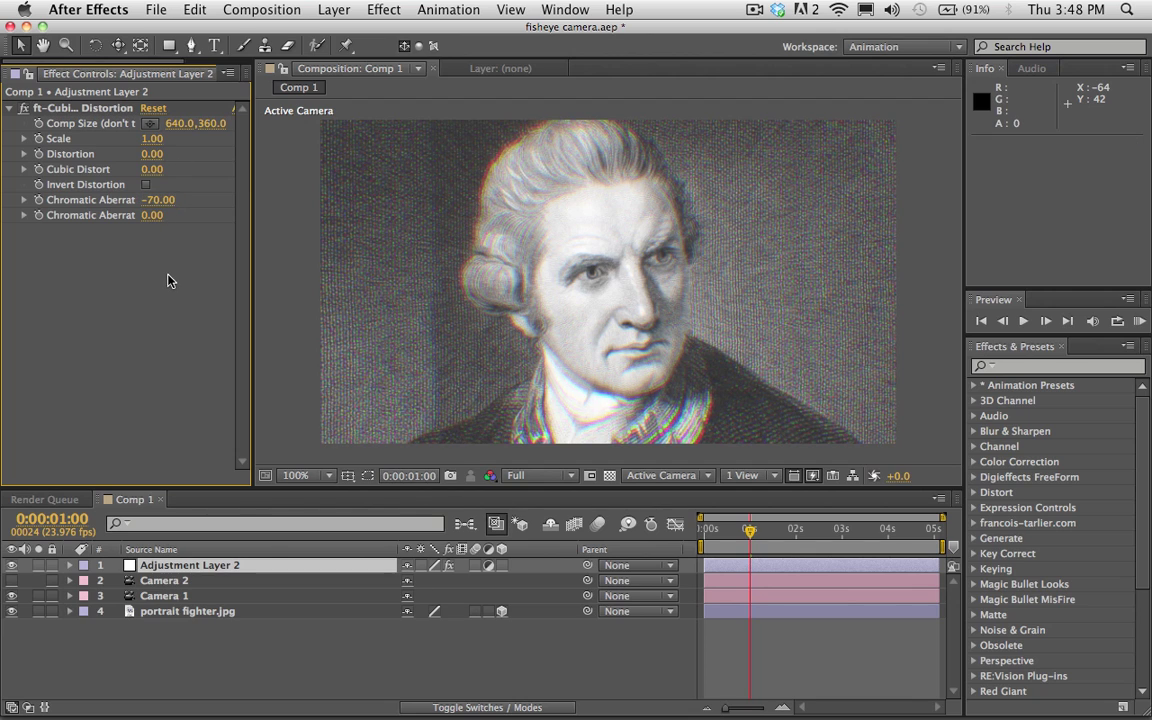
# Step: Reset the lens effect, set Distortion to -0.05, and RAM-preview from about two seconds
pyautogui.click(154, 109)
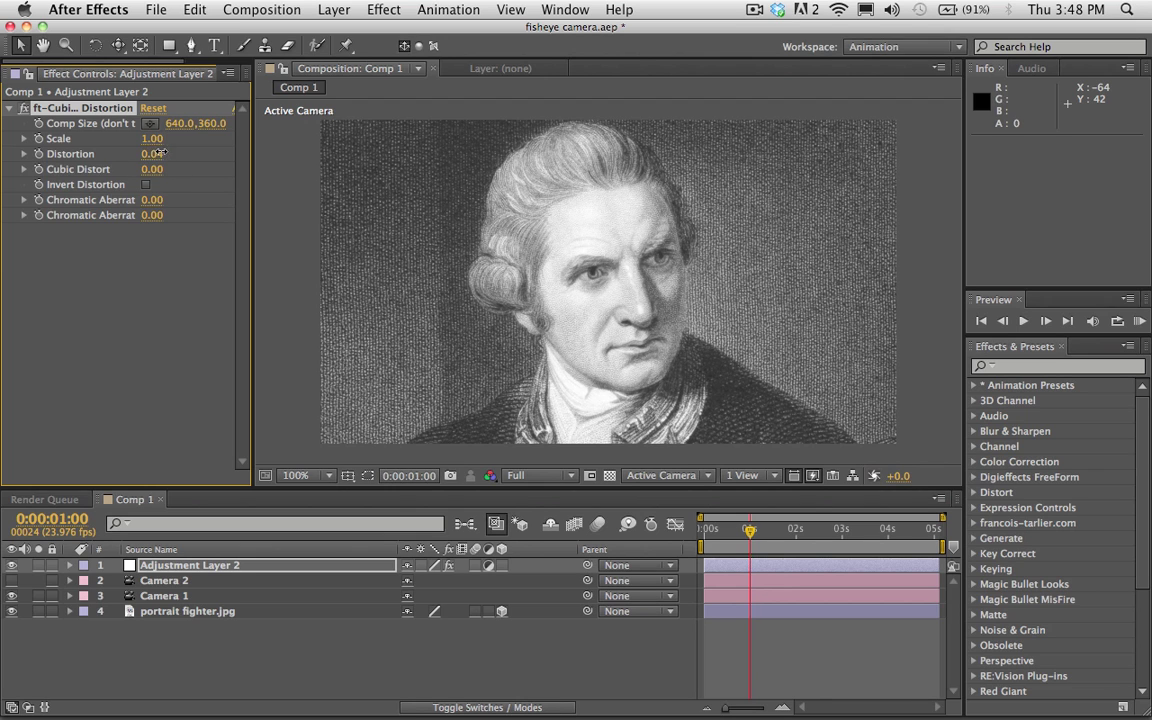
pyautogui.moveTo(148, 150)
pyautogui.mouseDown()
pyautogui.moveTo(178, 151)
pyautogui.moveTo(127, 154)
pyautogui.moveTo(170, 154)
pyautogui.moveTo(128, 154)
pyautogui.moveTo(157, 154)
pyautogui.mouseUp()
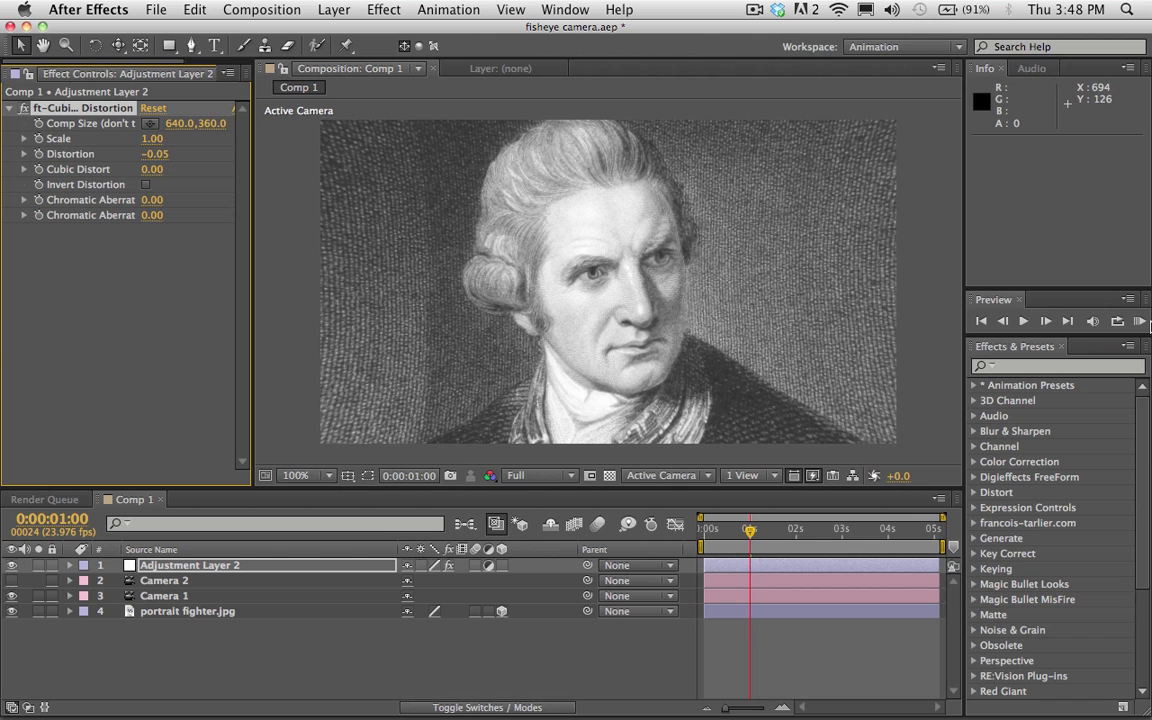
pyautogui.moveTo(710, 530); pyautogui.dragTo(811, 530)
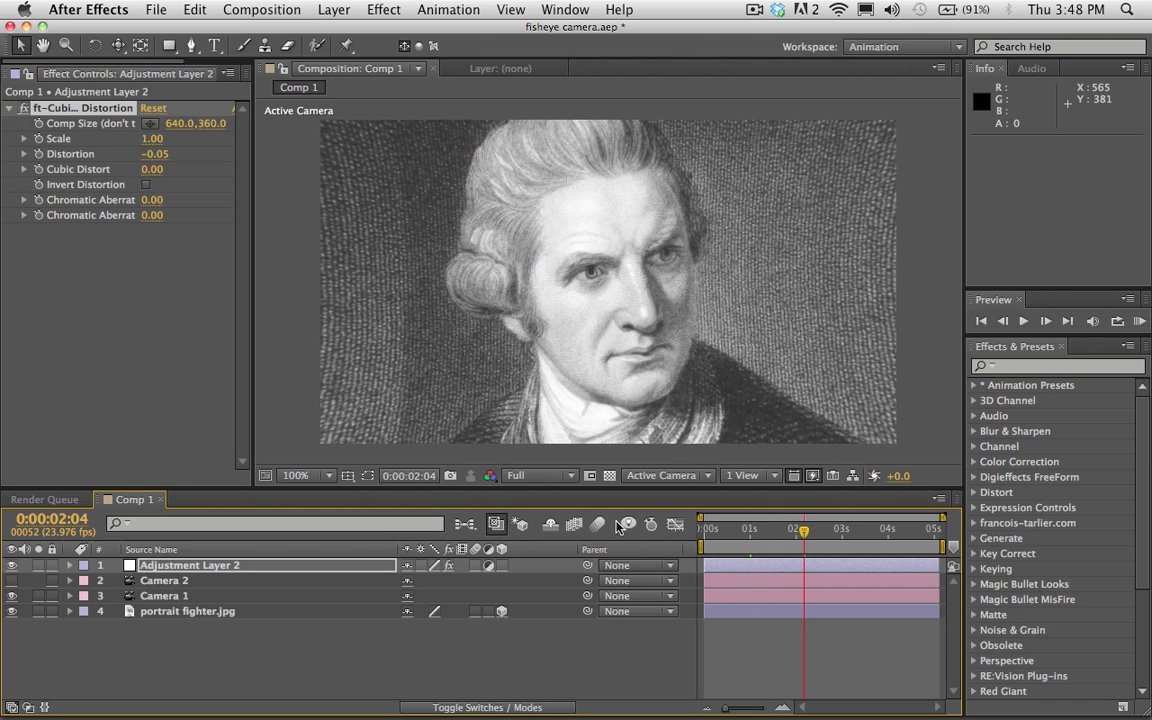
pyautogui.click(1140, 321)
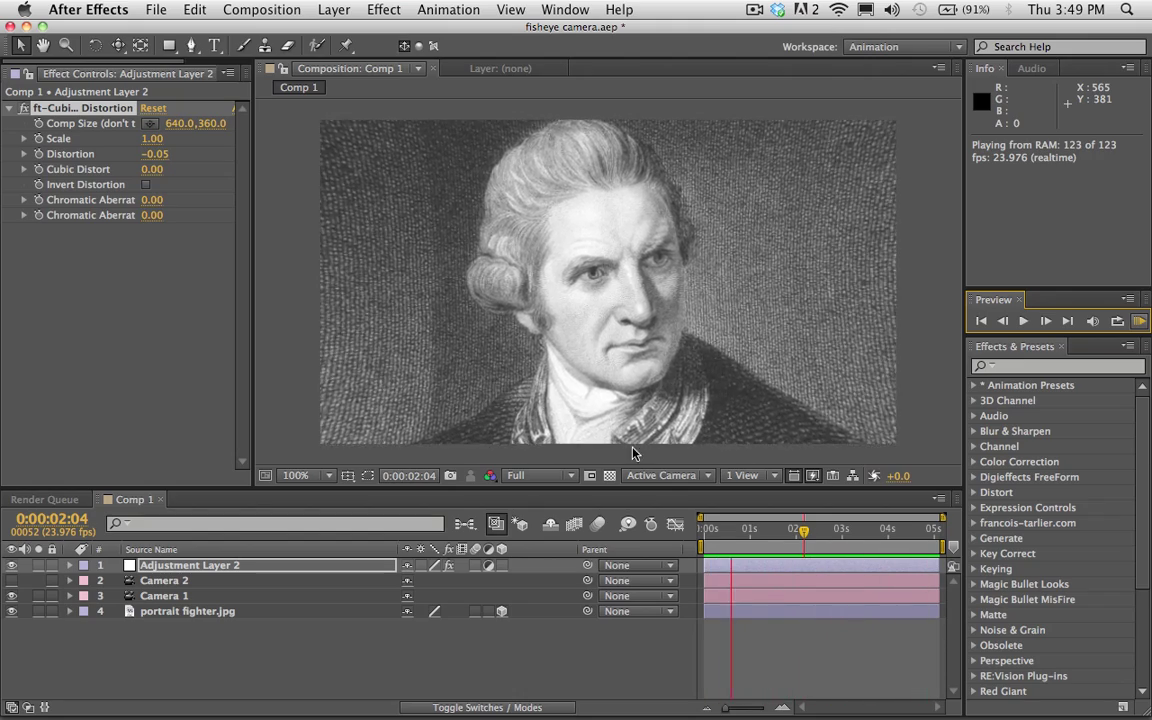
# Step: Stop the preview and reset ft-Cubic Lens Distortion to its defaults
pyautogui.press('space')
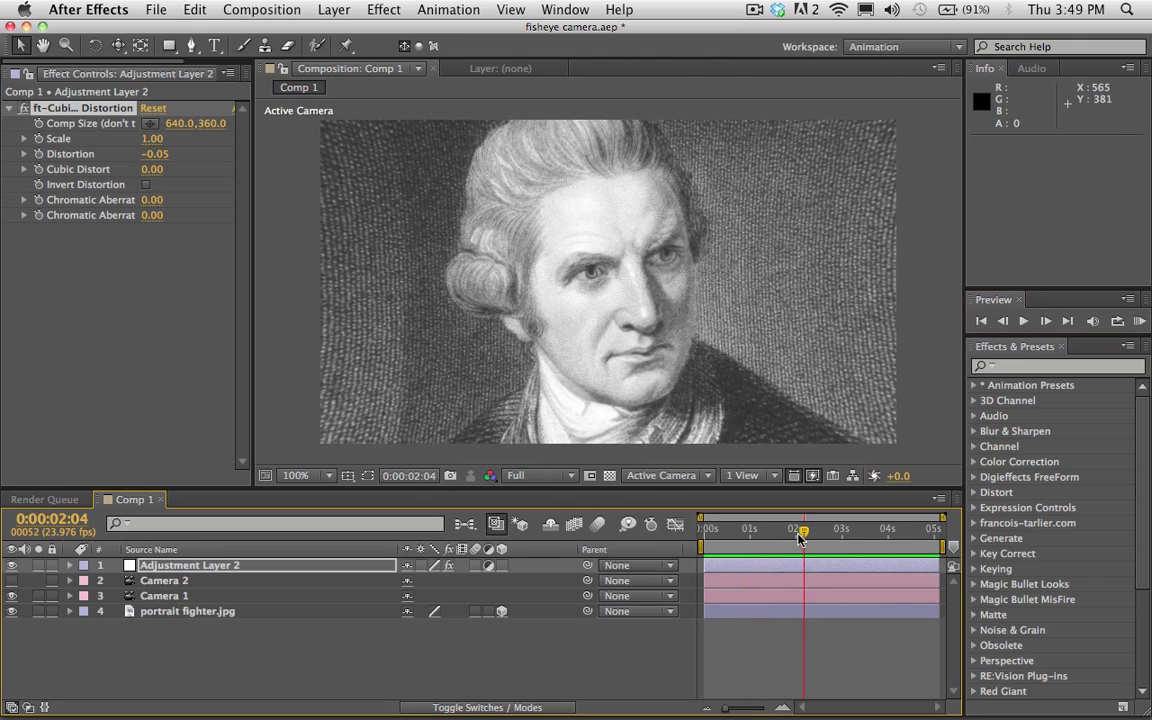
pyautogui.moveTo(800, 538); pyautogui.dragTo(775, 537)
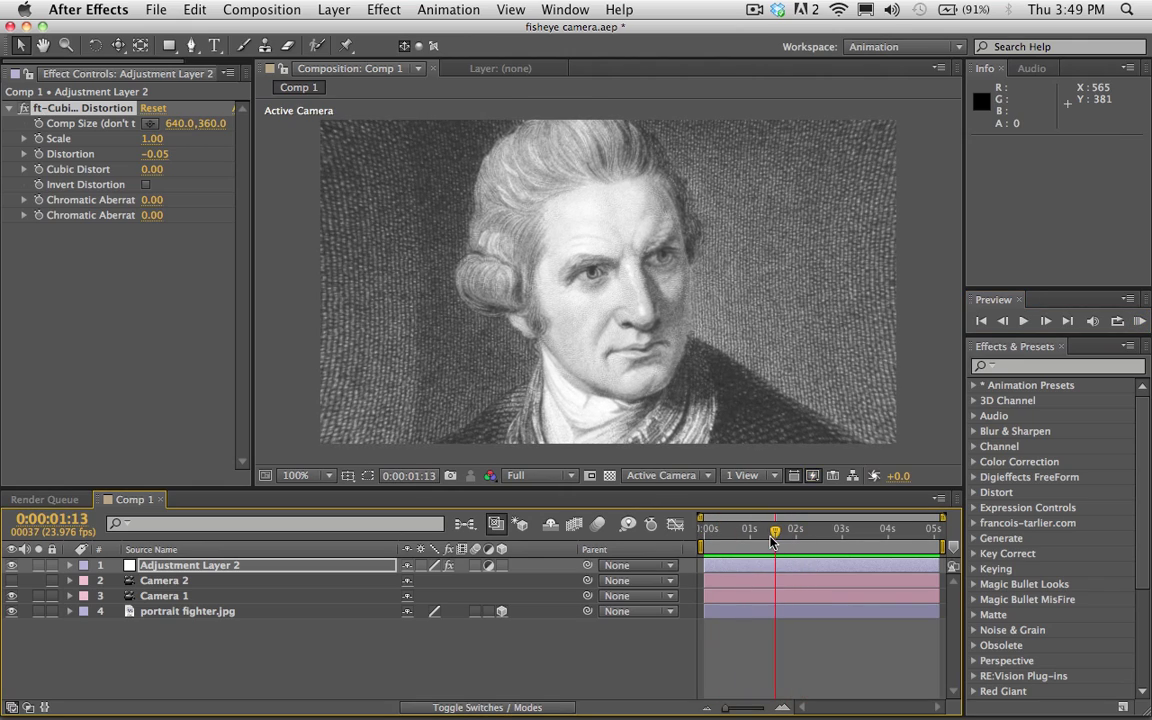
pyautogui.click(153, 109)
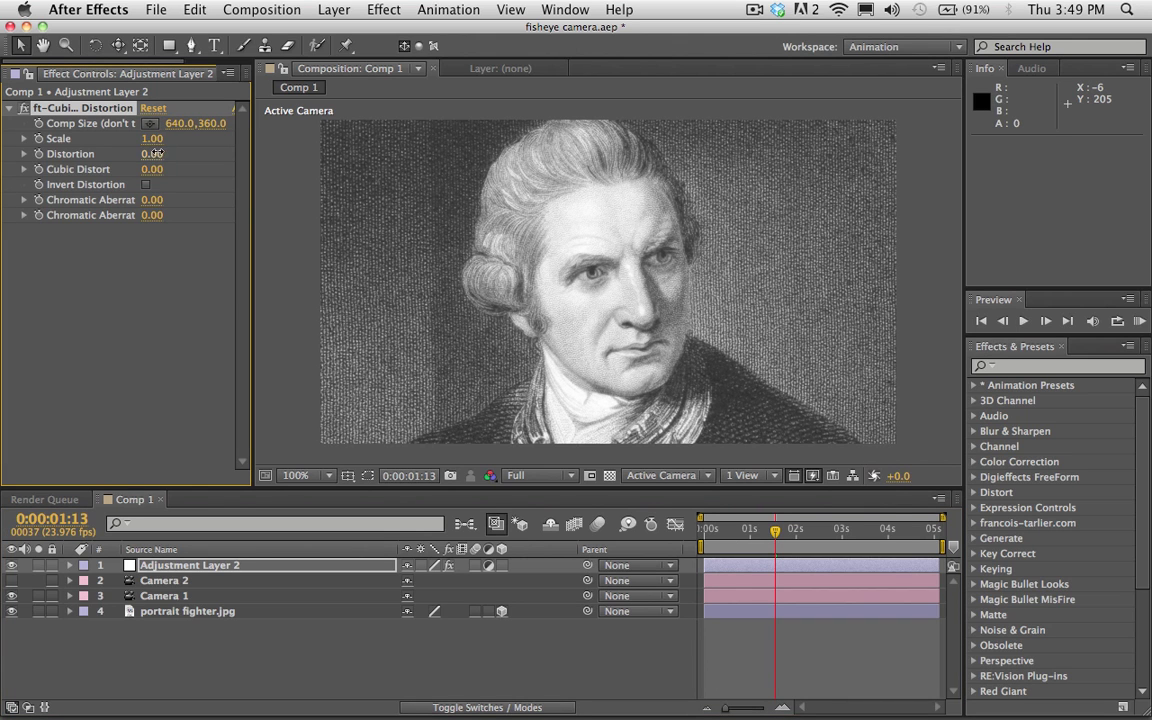
# Step: Set Distortion to 0.07 and step through frames to check the barrel warp
pyautogui.moveTo(157, 153); pyautogui.dragTo(165, 153)
pyautogui.click(158, 154)
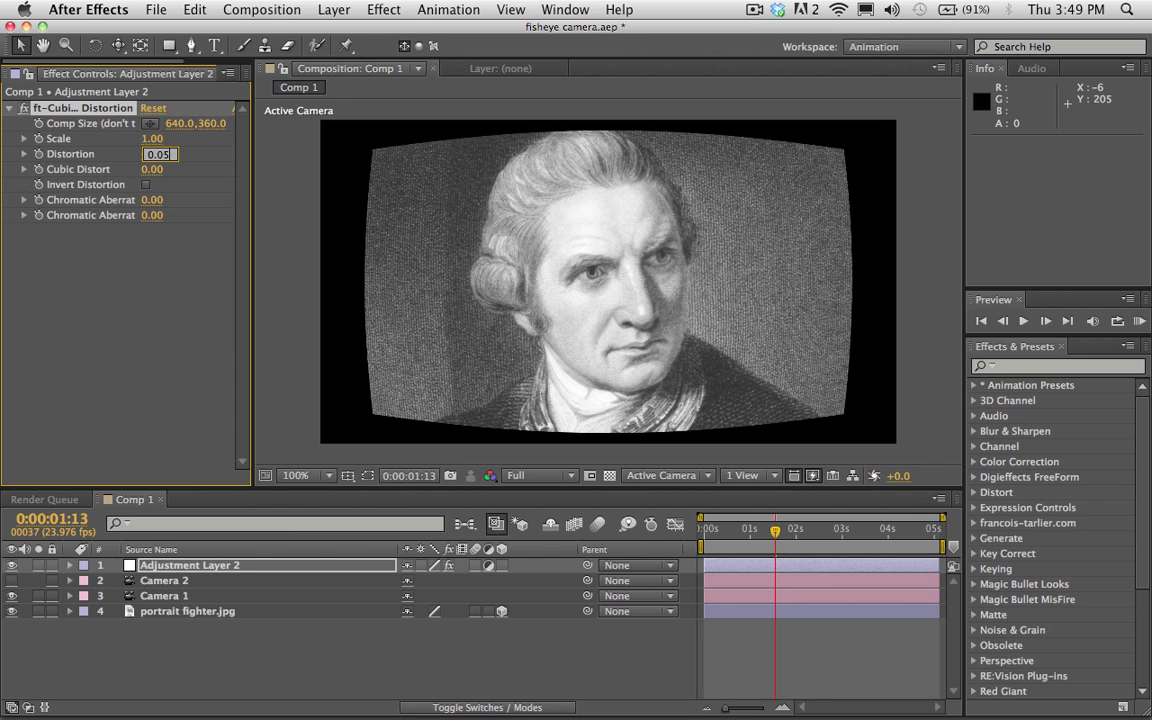
pyautogui.write('0.05')
pyautogui.press('Return')
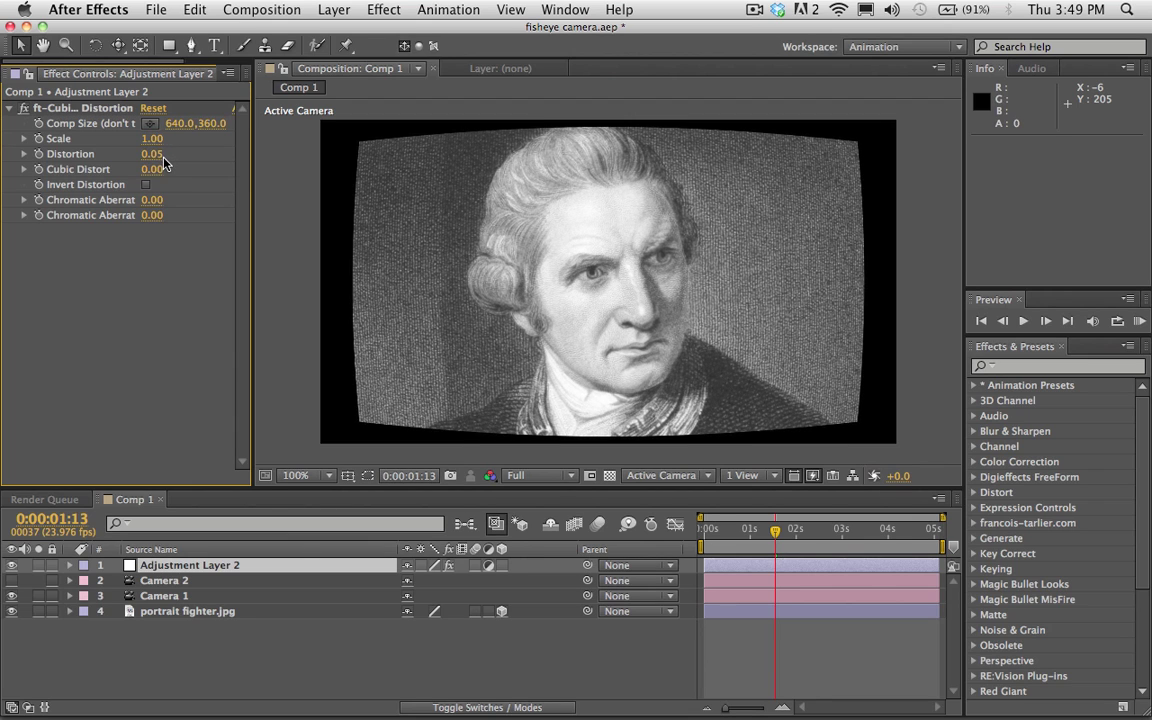
pyautogui.click(157, 154)
pyautogui.press('Return')
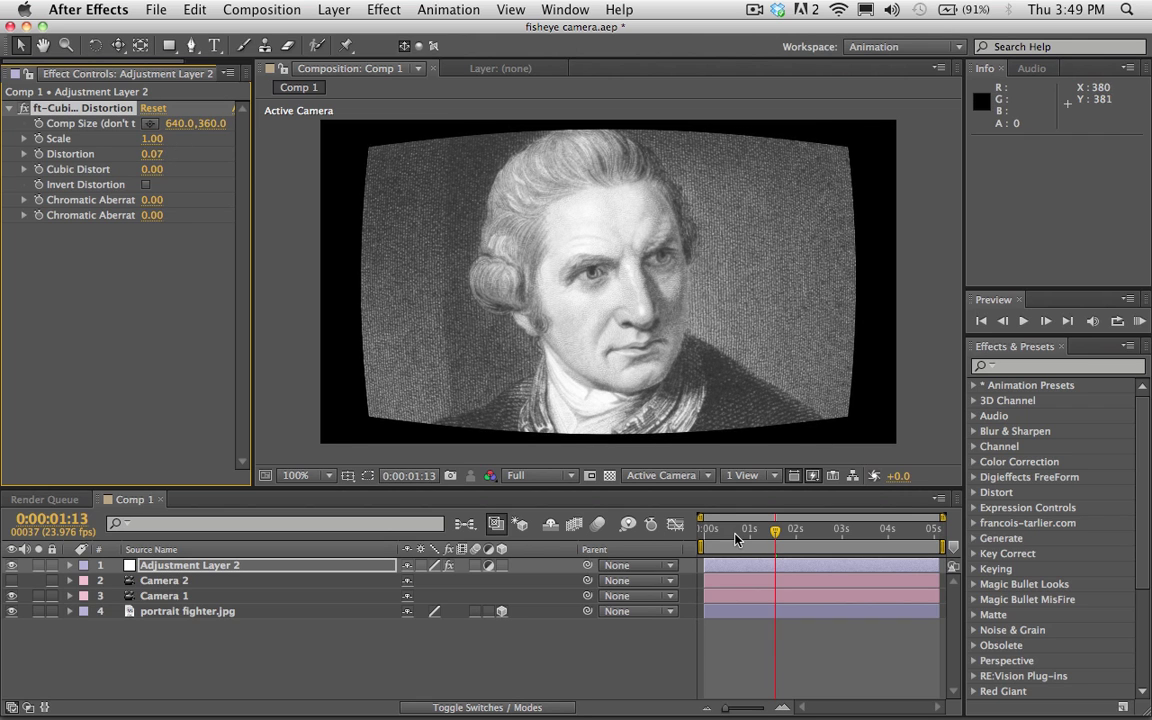
pyautogui.moveTo(735, 540); pyautogui.dragTo(773, 540)
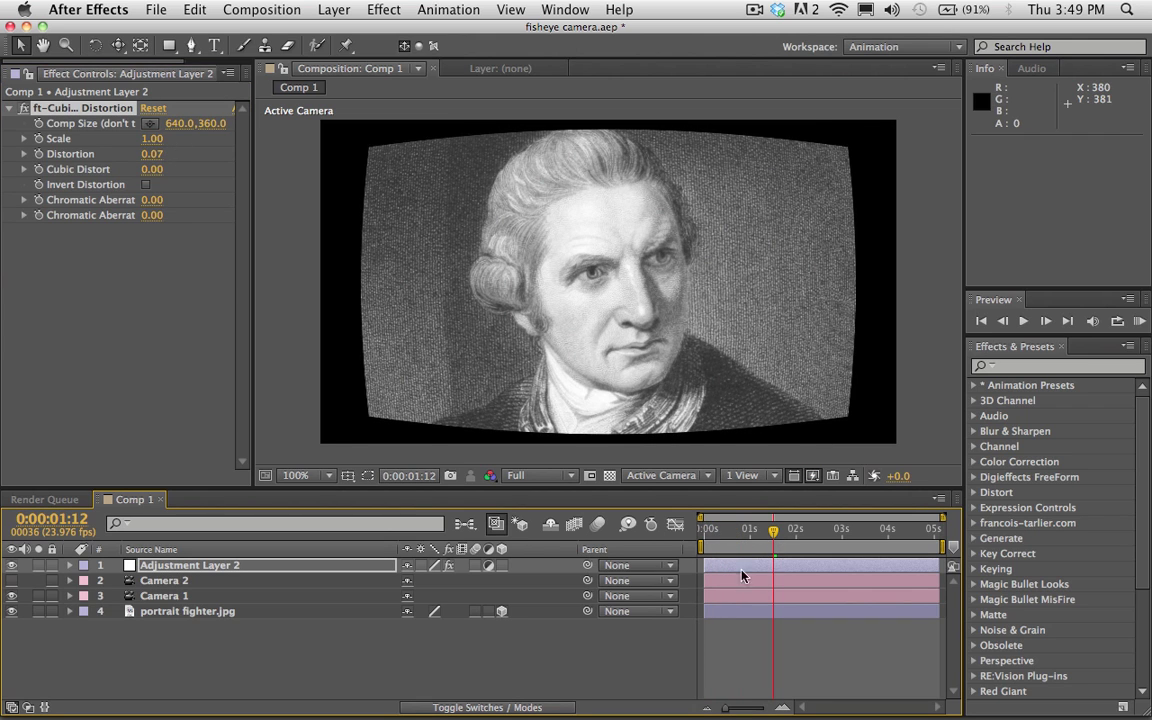
# Step: Make Camera 2 visible and set Adjustment Layer 2's lens distortion Scale to 1.28
pyautogui.click(11, 585)
pyautogui.click(168, 581)
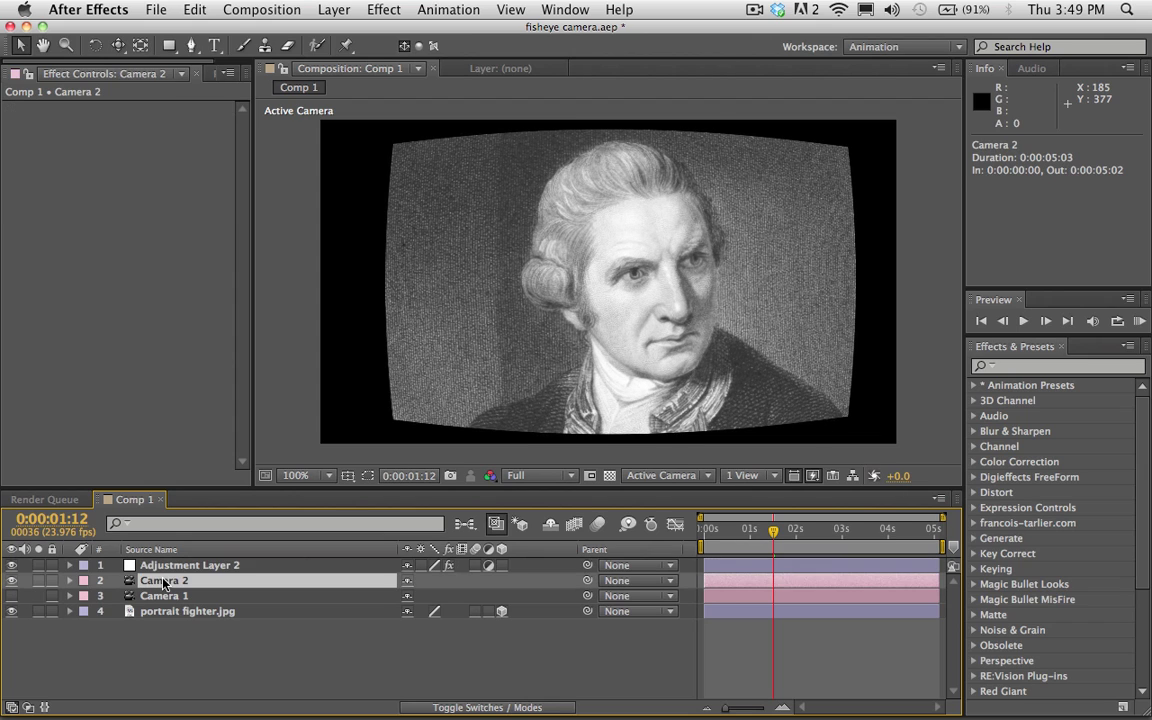
pyautogui.click(150, 566)
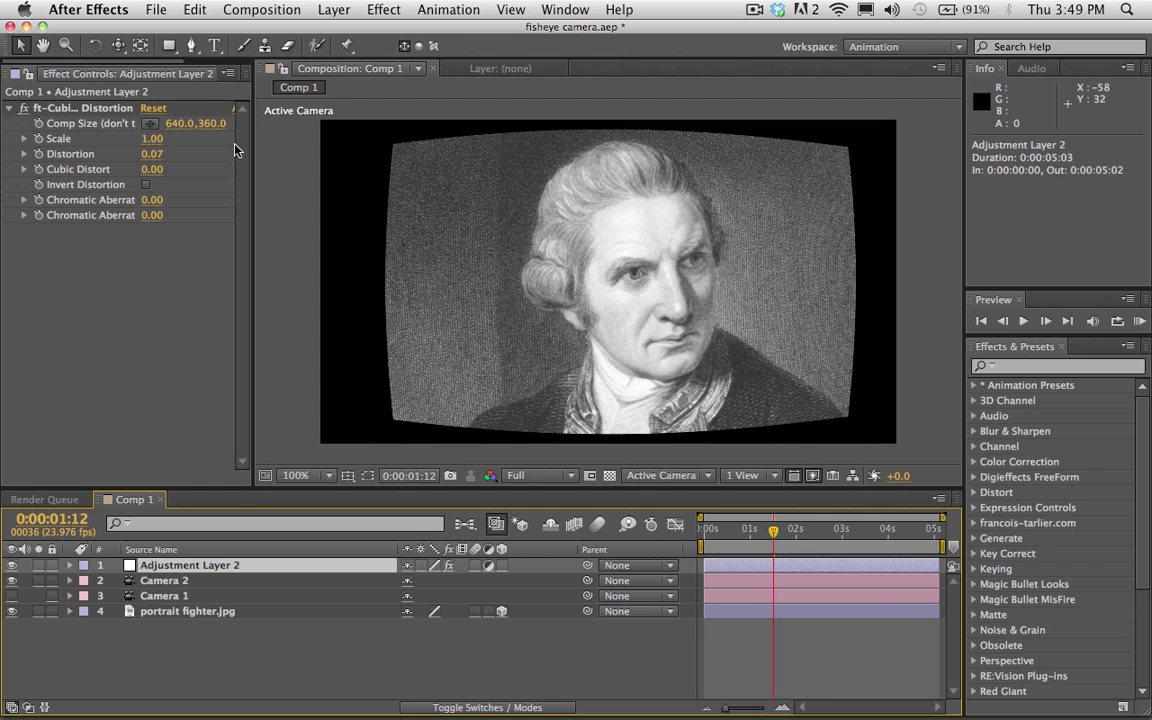
pyautogui.click(72, 108)
pyautogui.moveTo(153, 139); pyautogui.dragTo(171, 135)
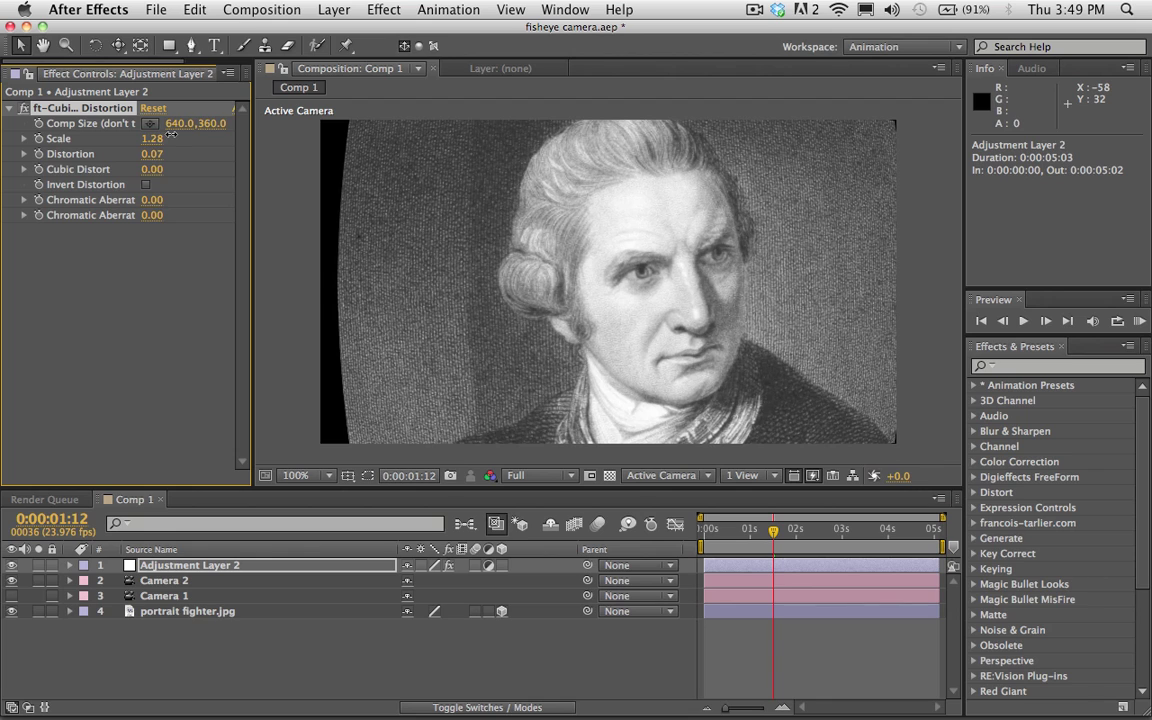
# Step: Select the portrait fighter.jpg layer and reveal its effect settings
pyautogui.click(155, 611)
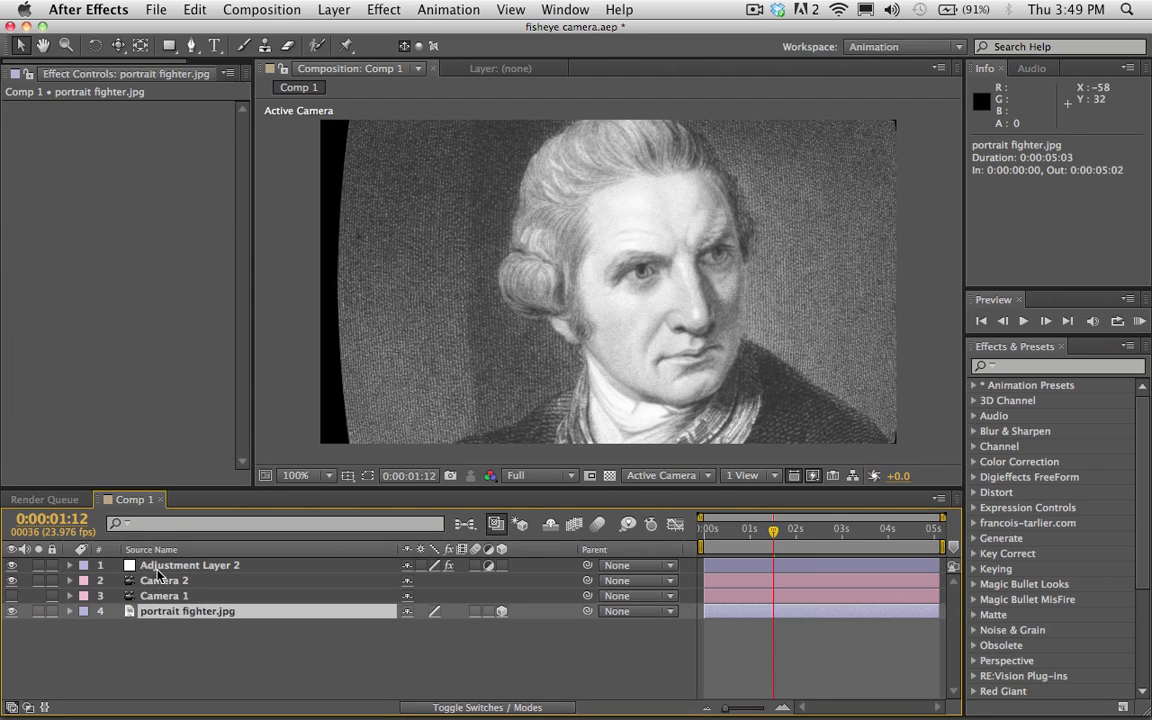
pyautogui.click(155, 570)
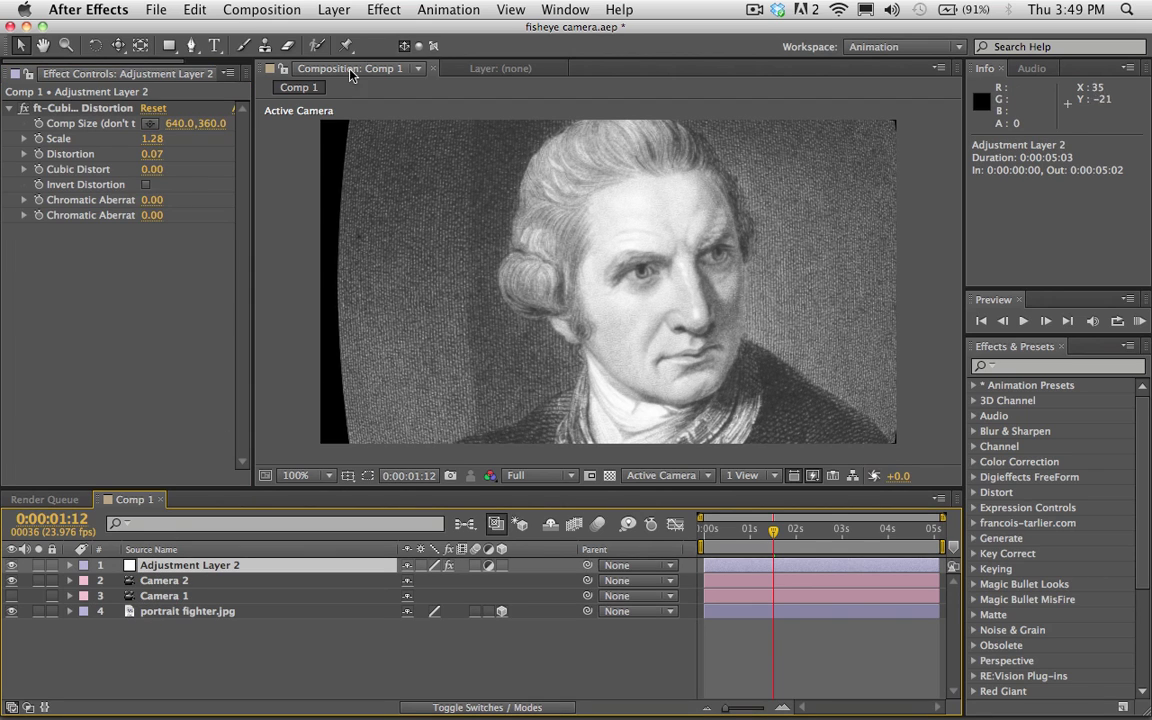
pyautogui.click(216, 612)
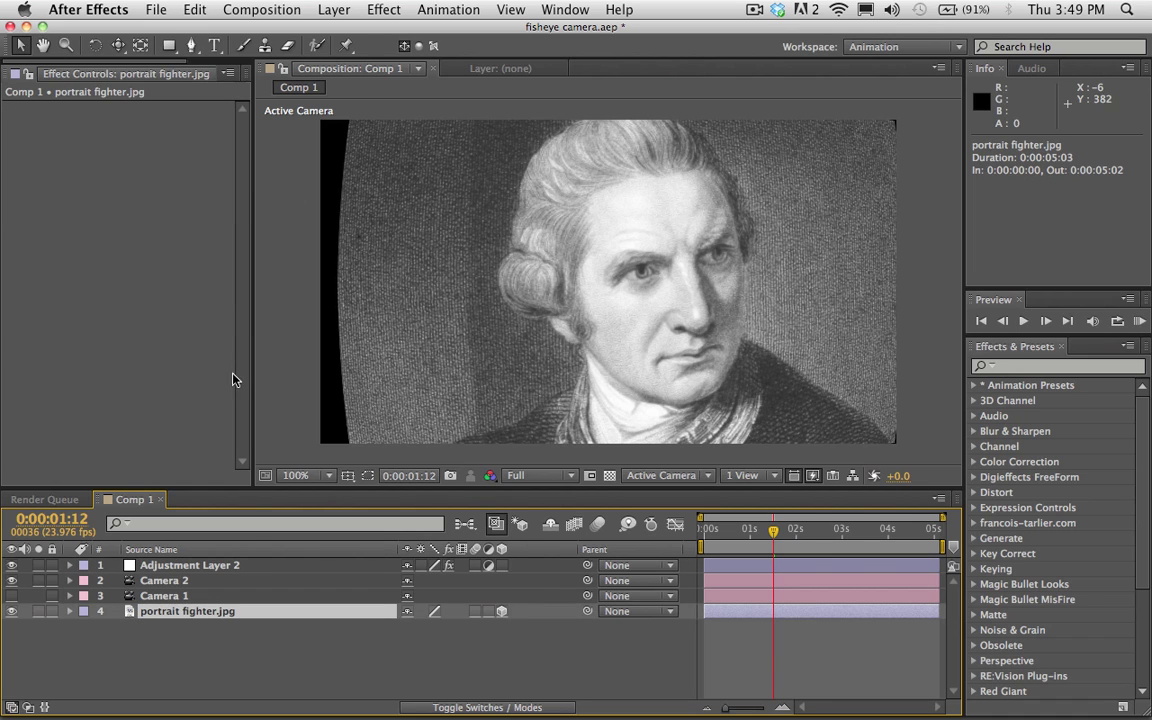
# Step: Add Motion Tile to portrait fighter.jpg with Output Width 140 and Height 110, then RAM-preview
pyautogui.click(382, 9)
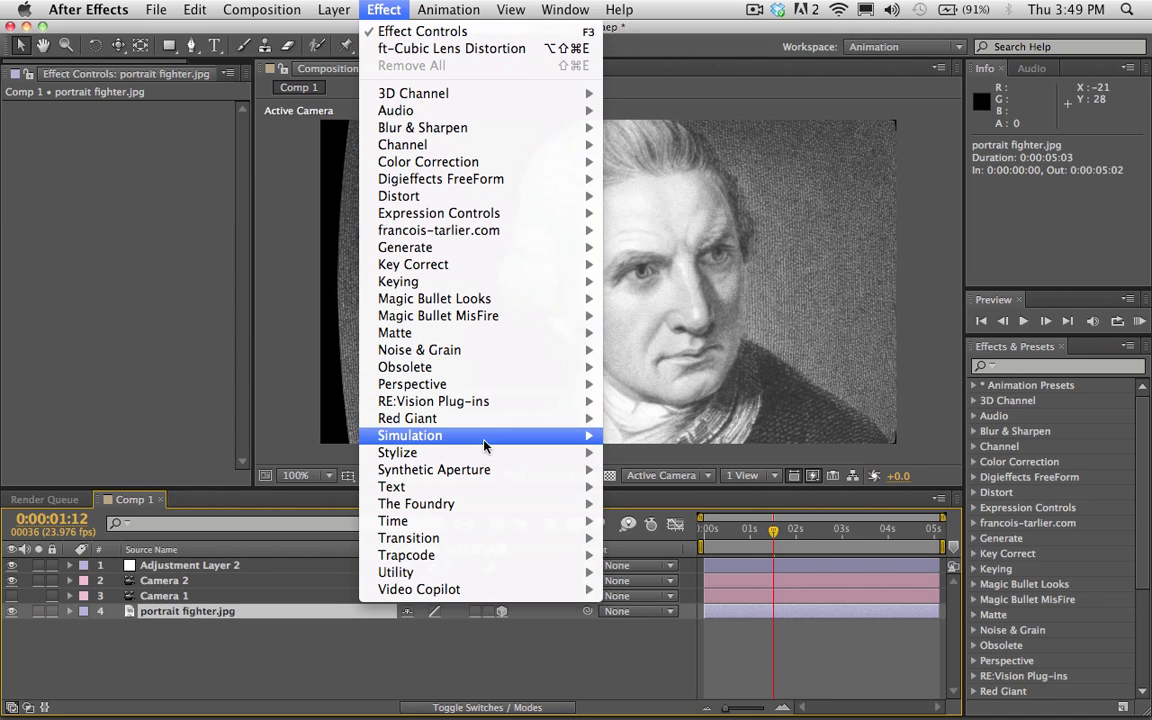
pyautogui.moveTo(522, 452)
pyautogui.click(677, 596)
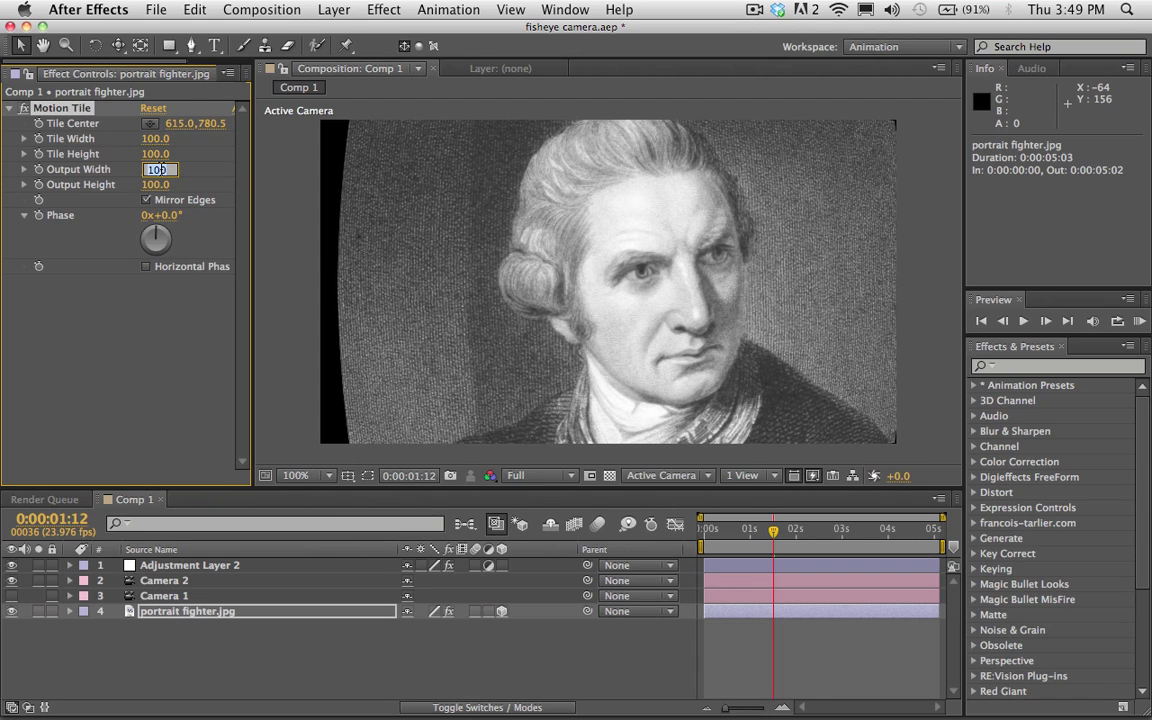
pyautogui.write('0')
pyautogui.press('Return')
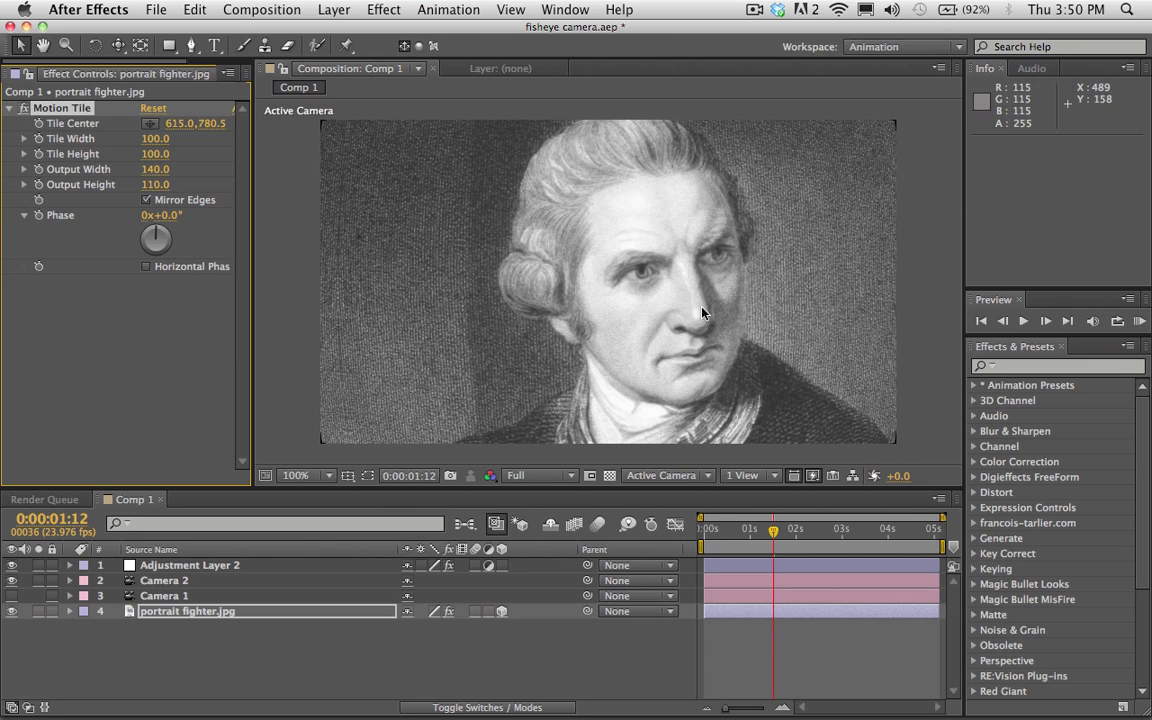
pyautogui.moveTo(731, 537); pyautogui.dragTo(721, 537)
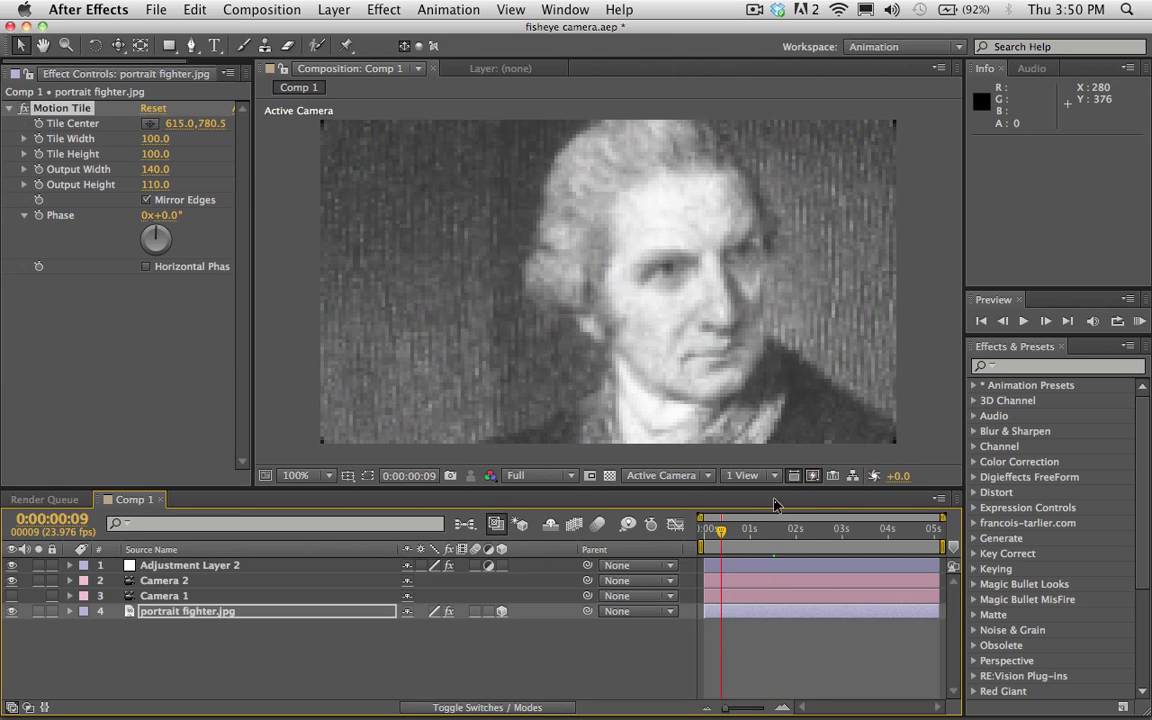
pyautogui.click(1139, 321)
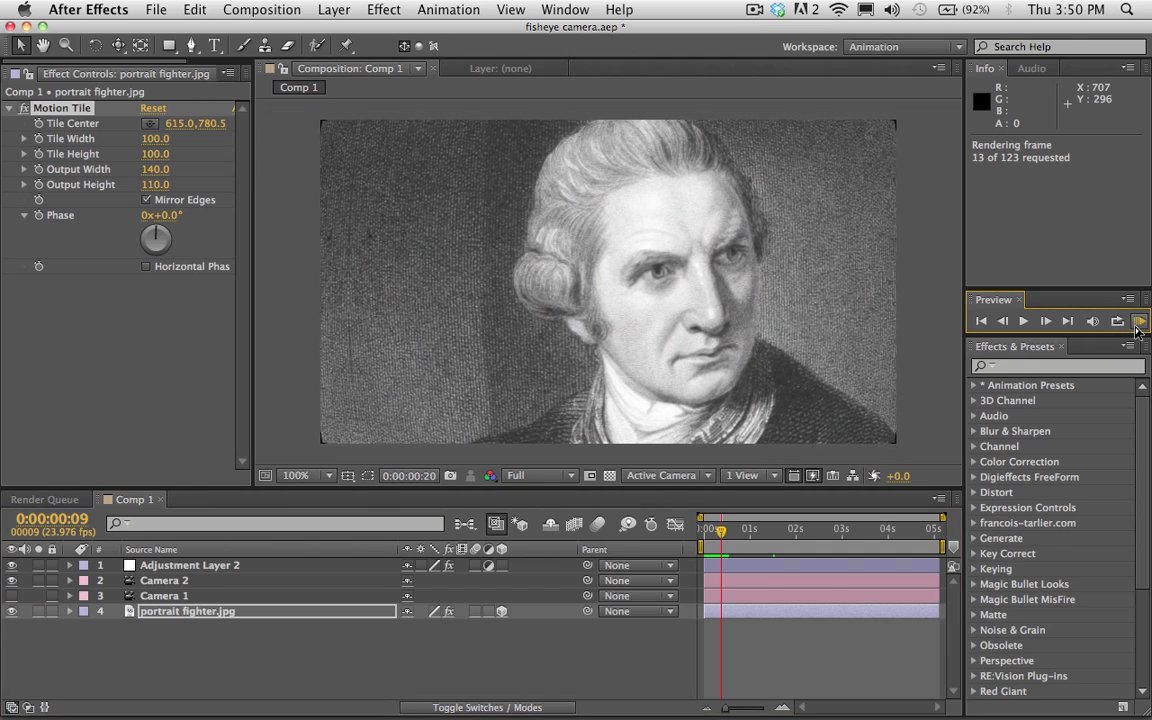